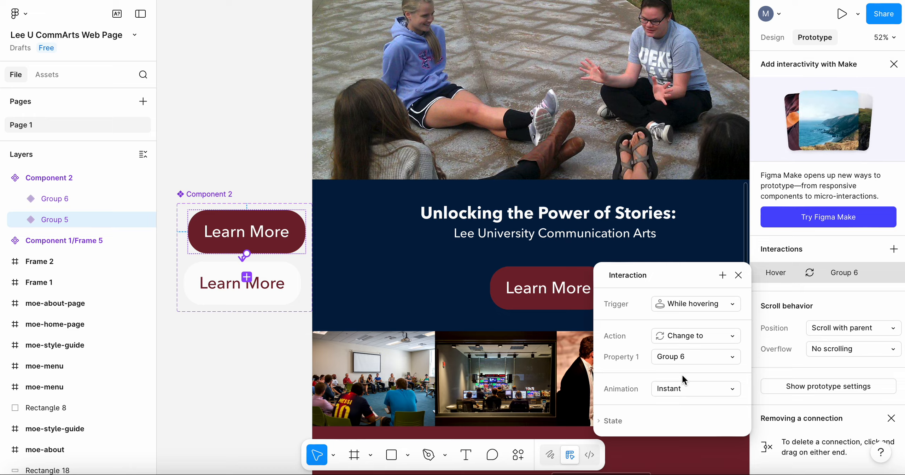
# Step: Connect the maroon Learn More variant of Component 2 to the moe-about-page frame with a prototype link
pyautogui.click(226, 362)
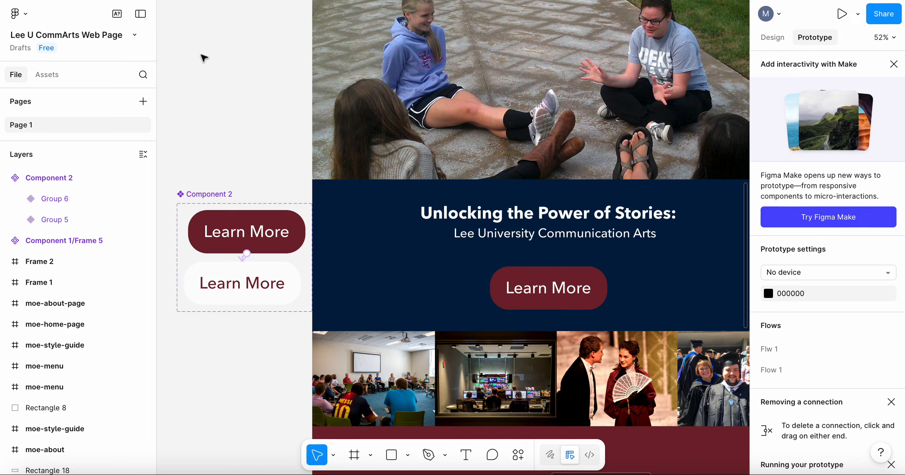
pyautogui.click(211, 224)
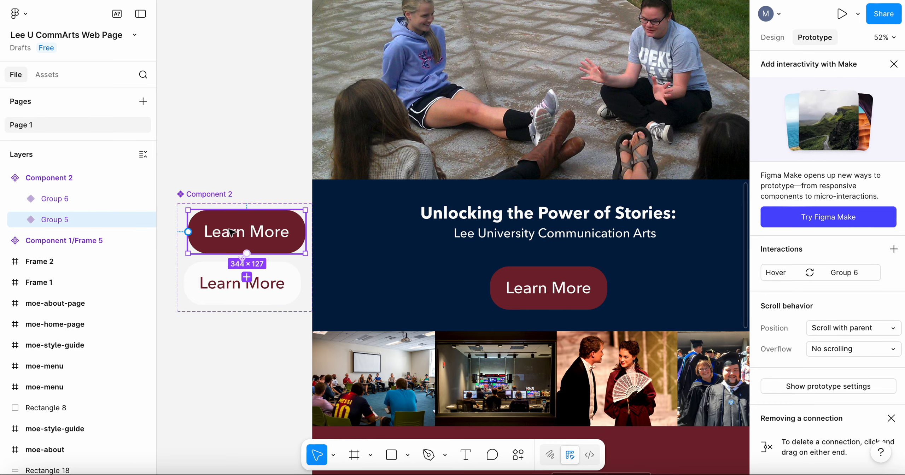
pyautogui.scroll(2, 230, 232)
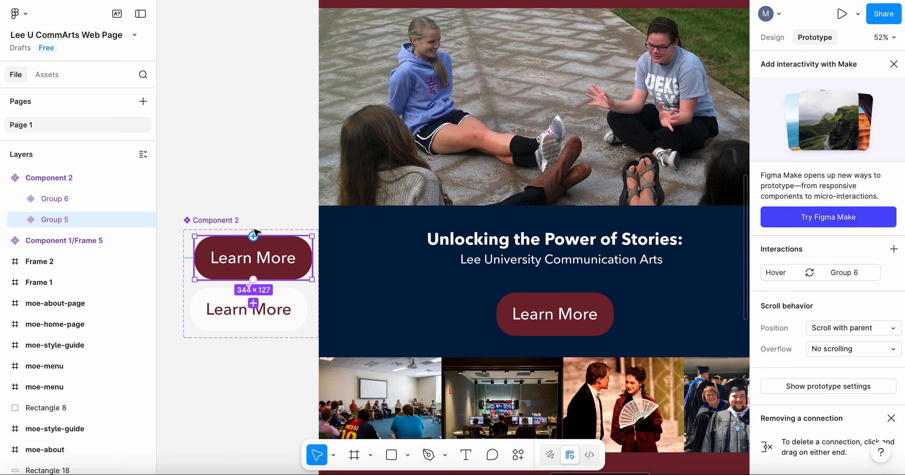
pyautogui.scroll(-5, 259, 122)
pyautogui.scroll(-1, 259, 122)
pyautogui.scroll(3, 259, 122)
pyautogui.hscroll(-3, 259, 122)
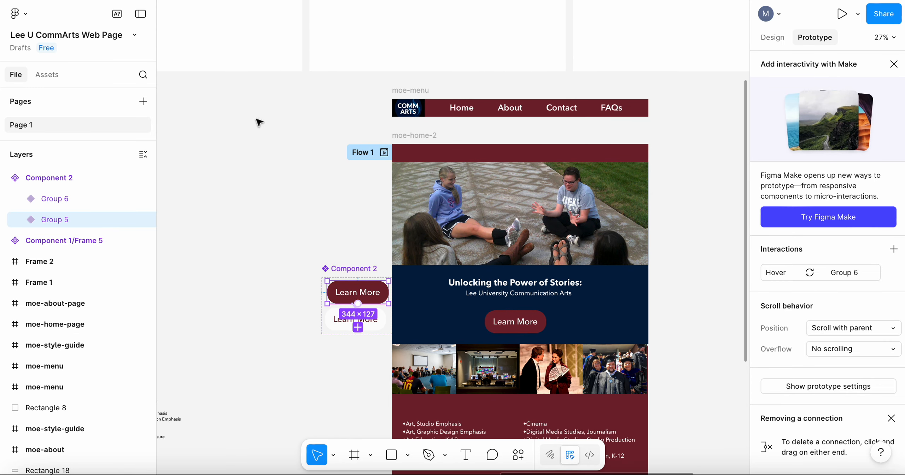
pyautogui.scroll(6, 259, 122)
pyautogui.hscroll(2, 259, 122)
pyautogui.scroll(-2, 259, 122)
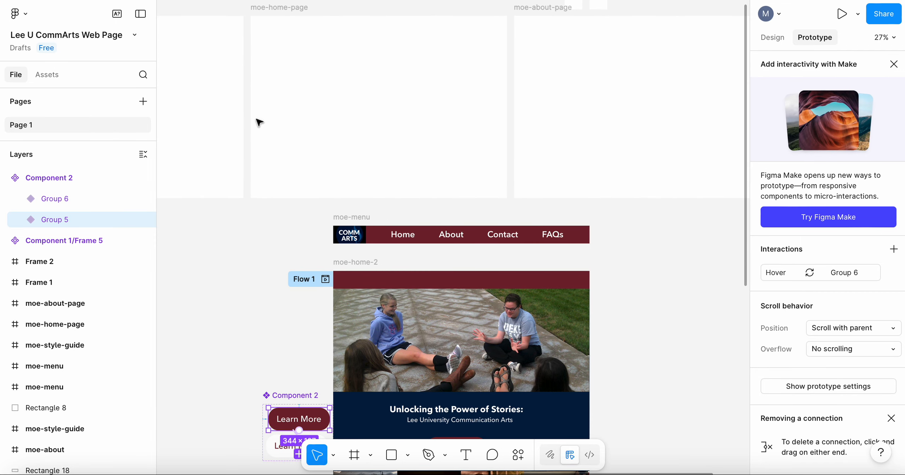
pyautogui.scroll(3, 259, 122)
pyautogui.hscroll(2, 259, 122)
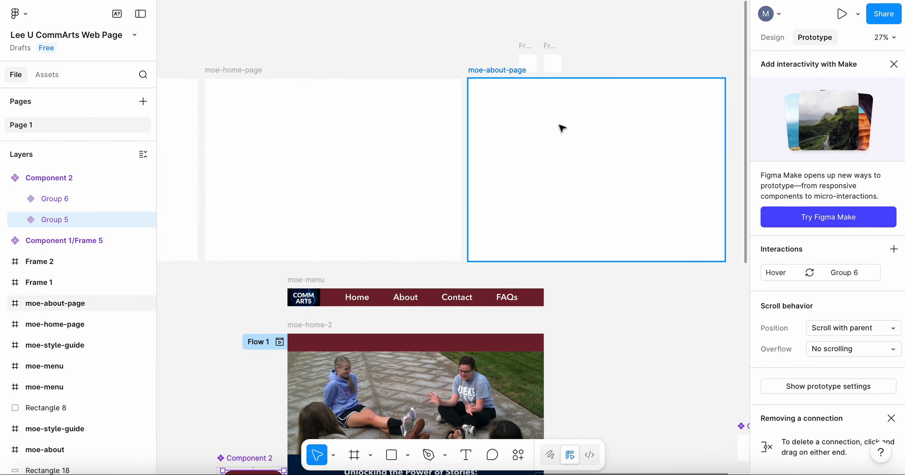
pyautogui.scroll(-2, 238, 409)
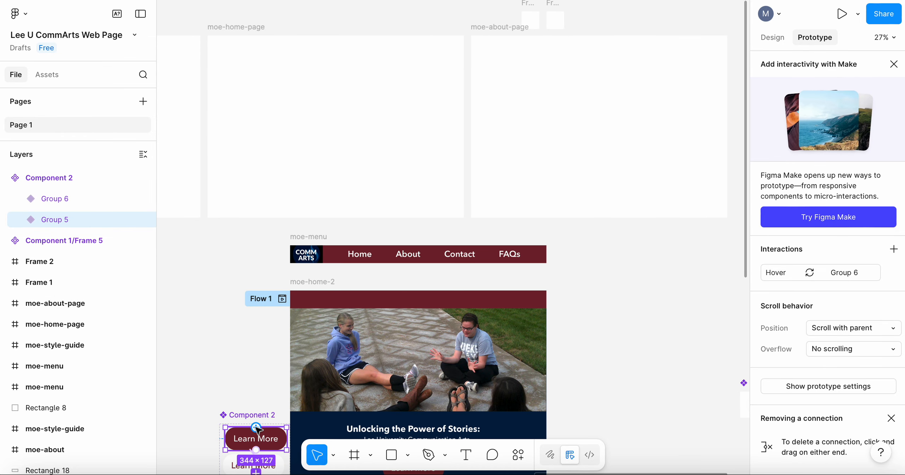
pyautogui.moveTo(258, 428); pyautogui.dragTo(557, 179)
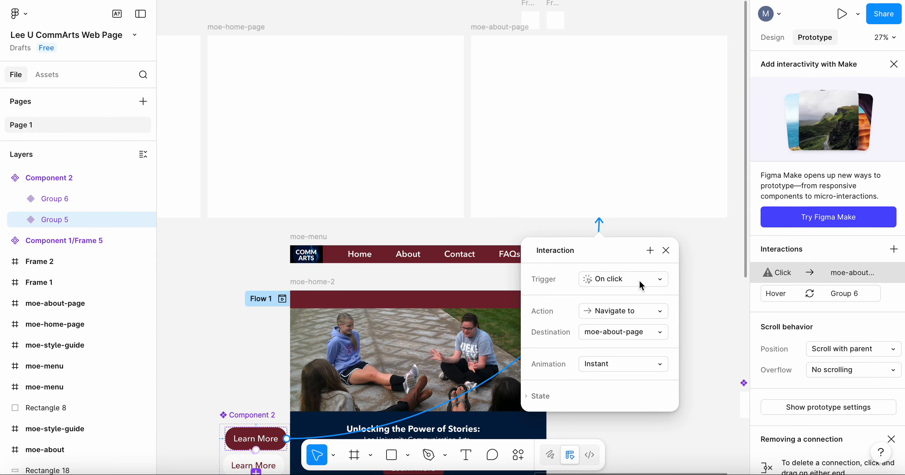
# Step: Configure the Learn More variant's on-click interaction with the Navigate to action and Instant animation, and look at its state options
pyautogui.click(659, 315)
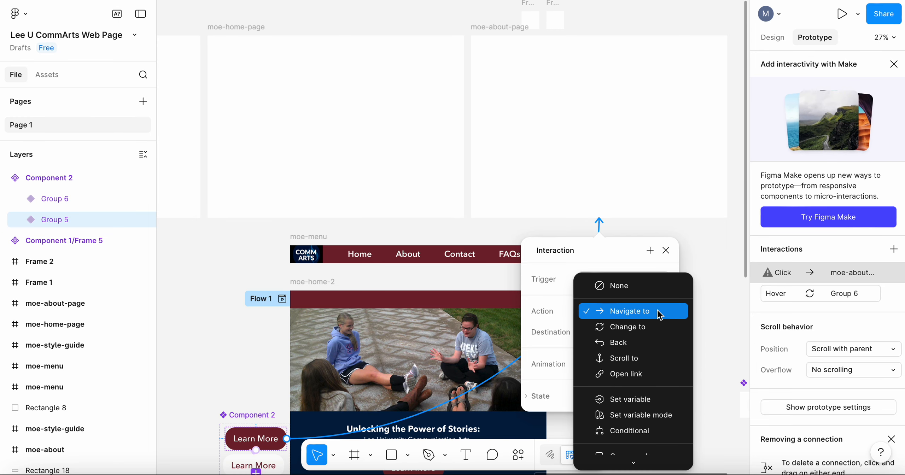
pyautogui.click(660, 314)
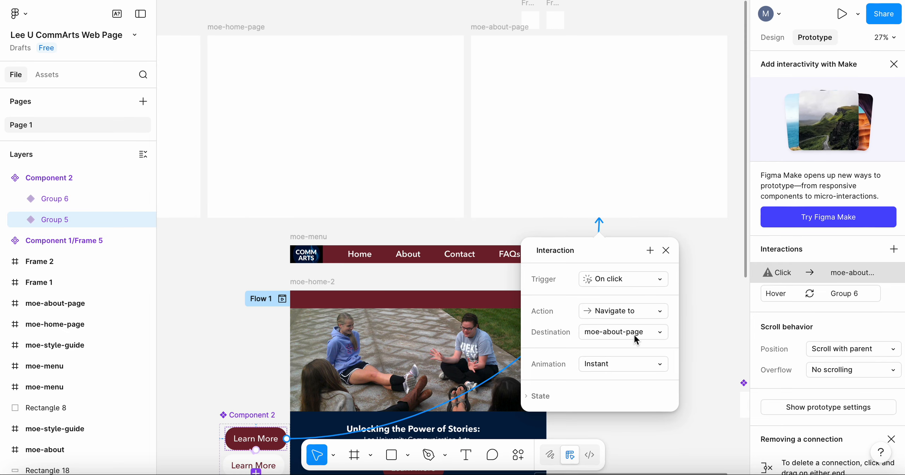
pyautogui.click(660, 366)
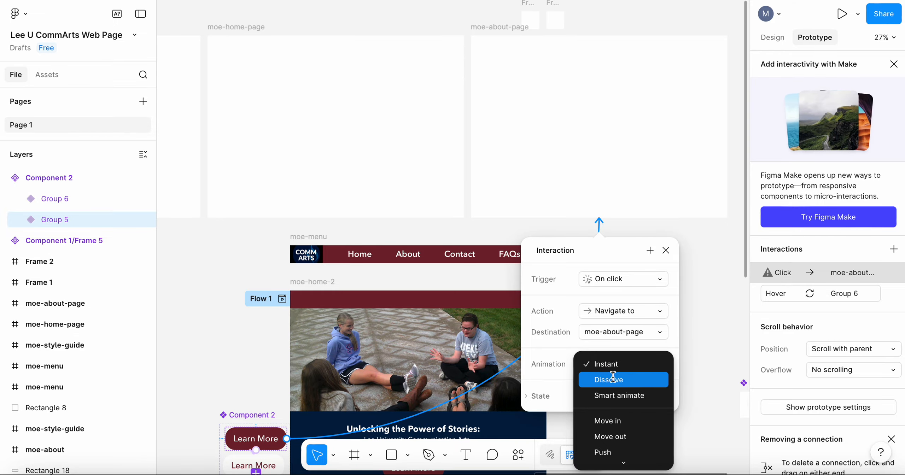
pyautogui.click(609, 363)
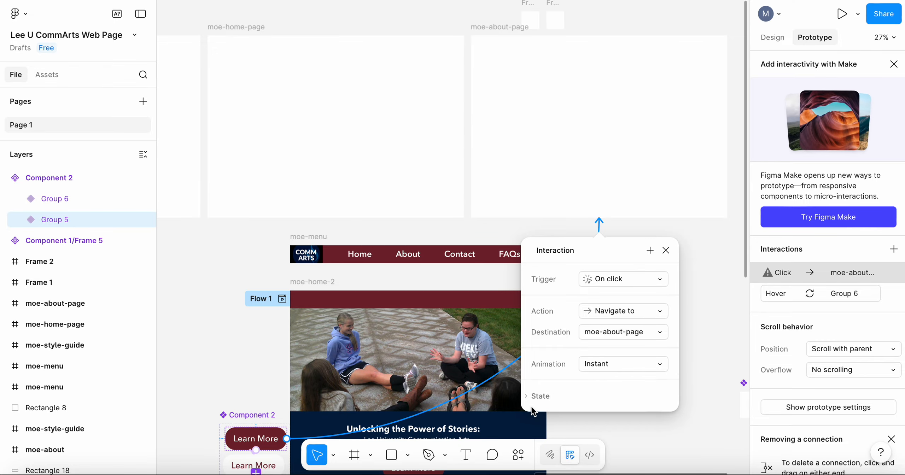
pyautogui.click(526, 397)
pyautogui.scroll(-3, 599, 389)
pyautogui.hscroll(2, 598, 390)
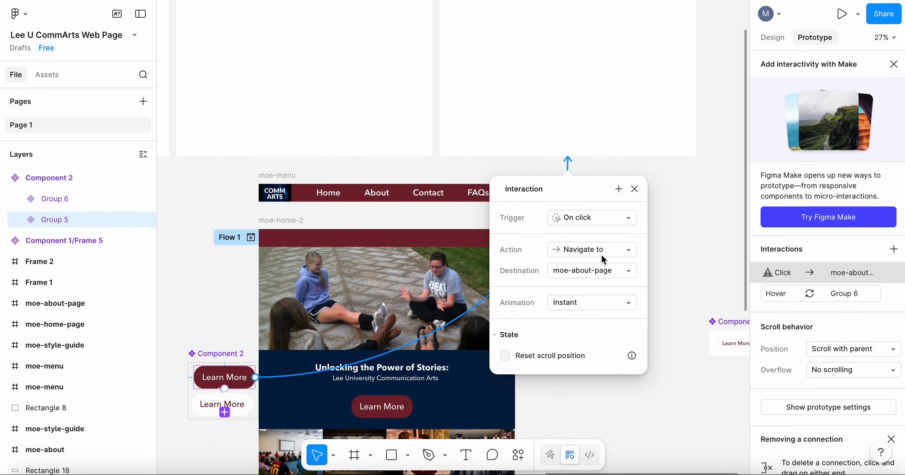
pyautogui.scroll(-2, 601, 256)
pyautogui.hscroll(-1, 601, 256)
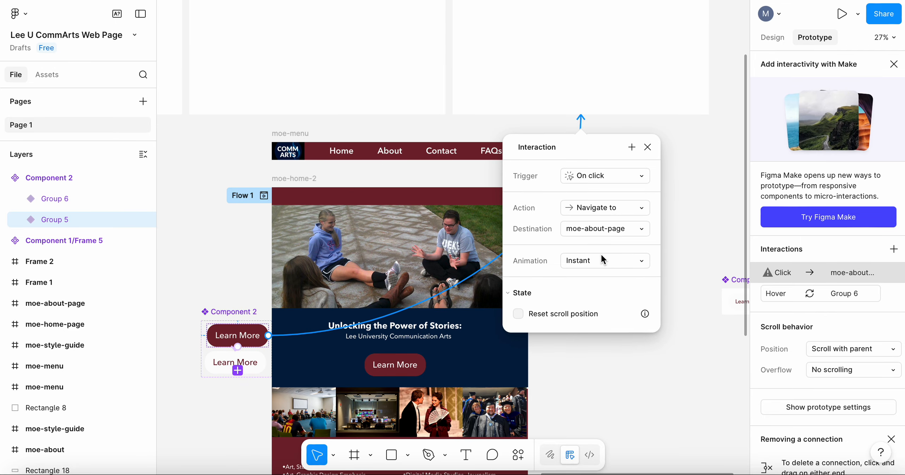
pyautogui.click(649, 146)
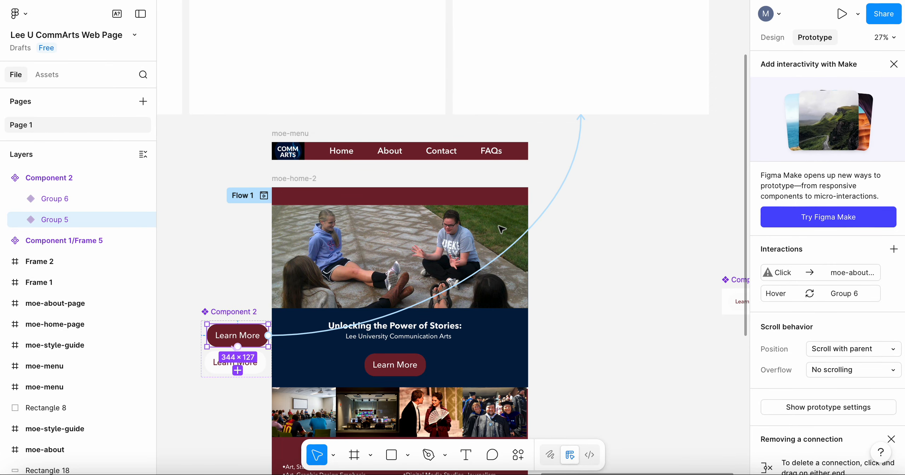
# Step: Compare the two button variants and choose Instant animation for the maroon variant's while-hovering change to Group 6
pyautogui.click(183, 384)
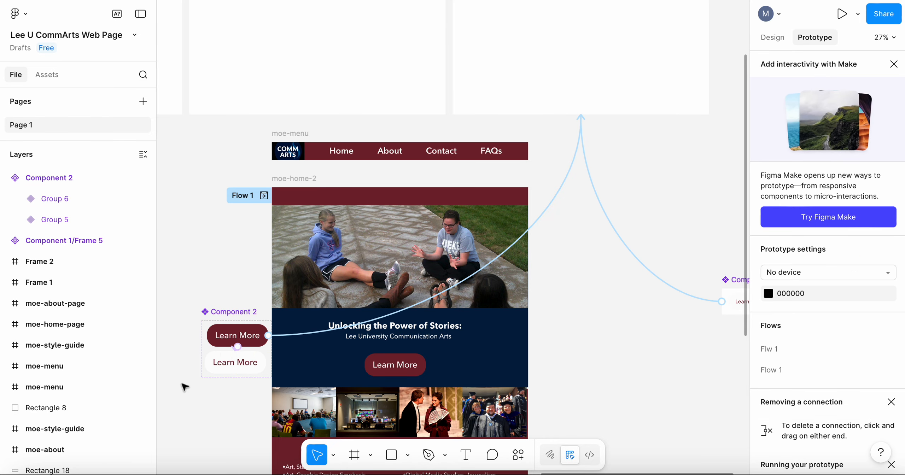
pyautogui.click(249, 337)
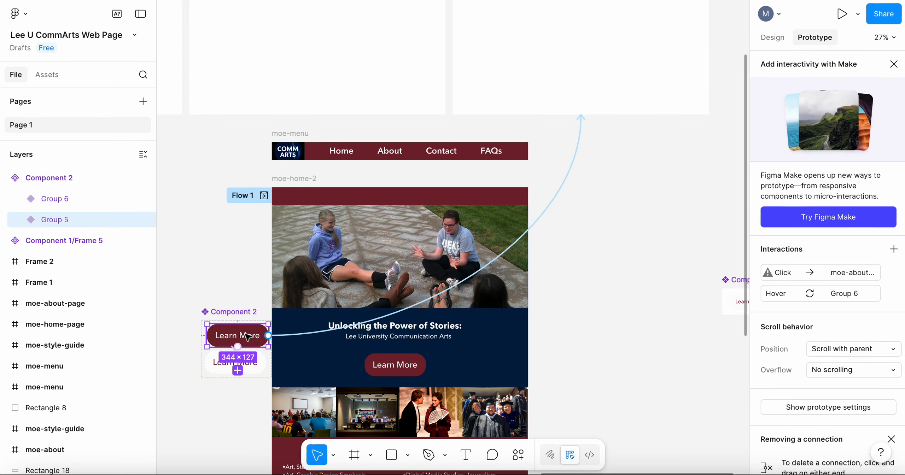
pyautogui.click(256, 372)
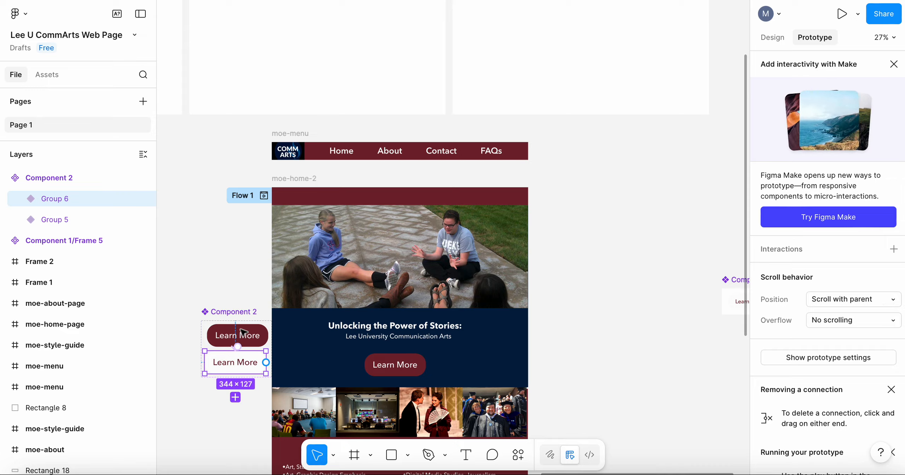
pyautogui.click(219, 335)
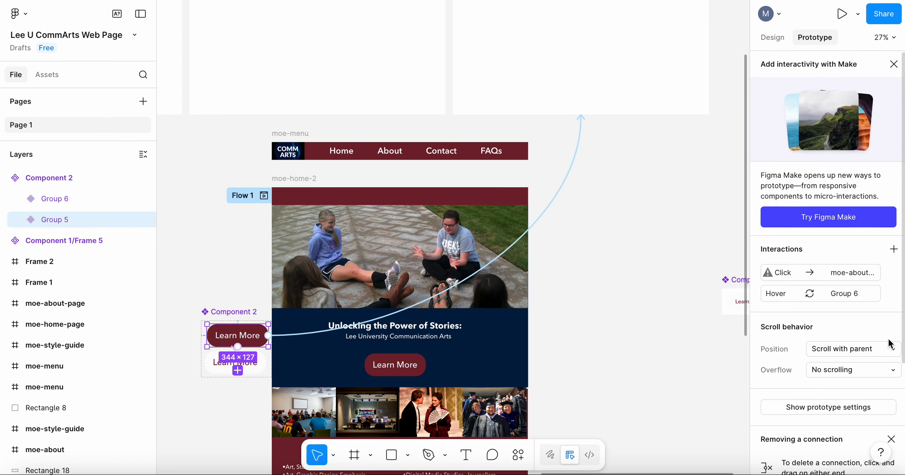
pyautogui.click(860, 294)
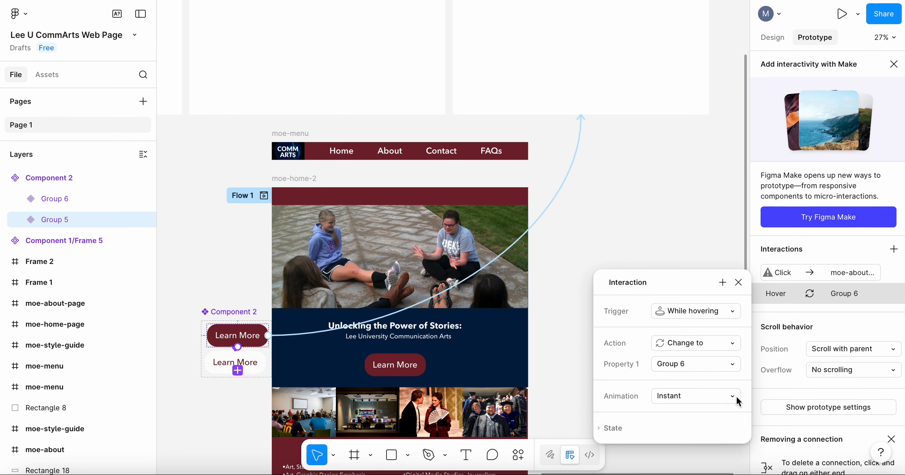
pyautogui.click(737, 401)
pyautogui.scroll(-2, 731, 400)
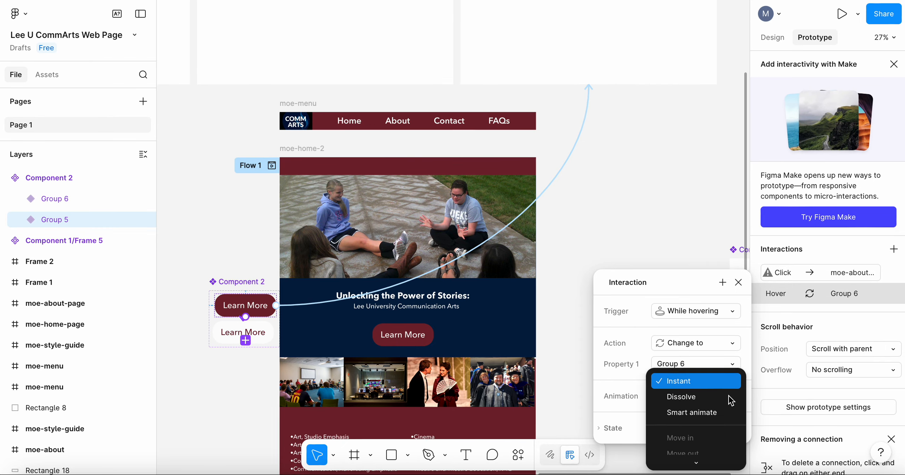
pyautogui.scroll(-7, 730, 400)
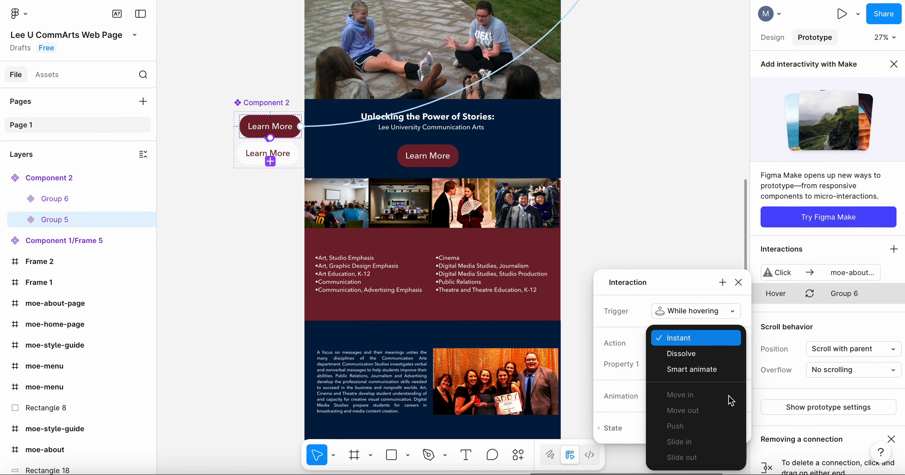
pyautogui.scroll(2, 706, 422)
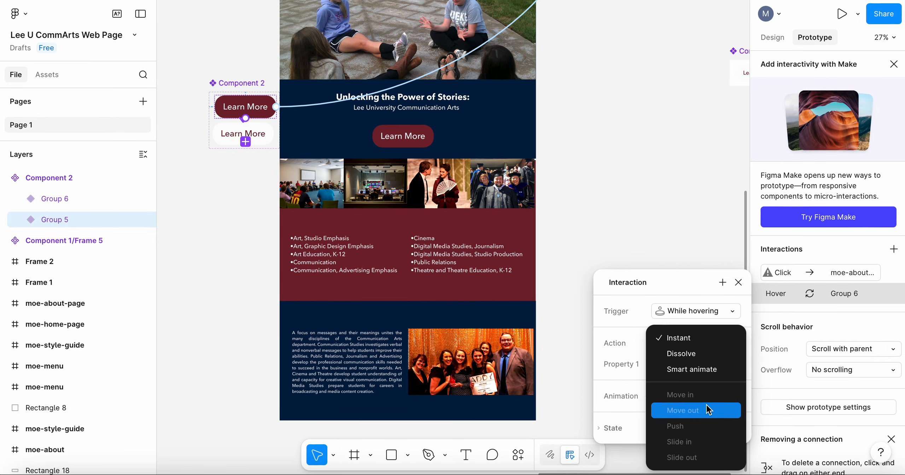
pyautogui.click(678, 338)
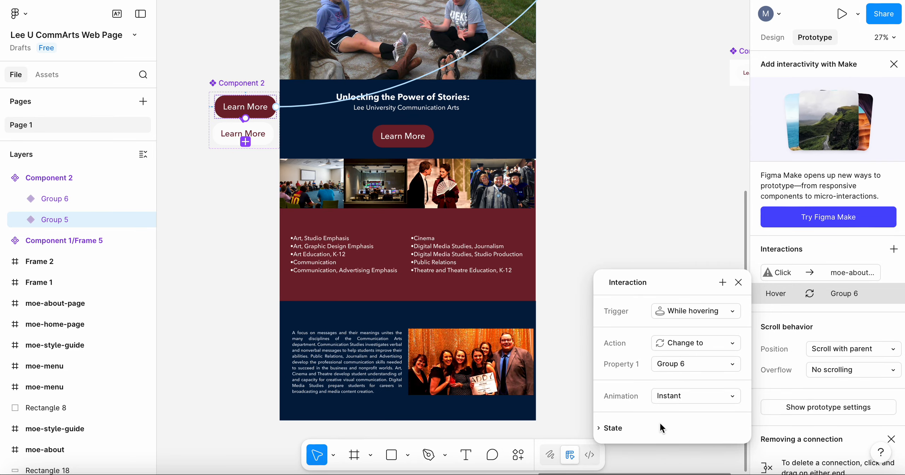
pyautogui.click(603, 429)
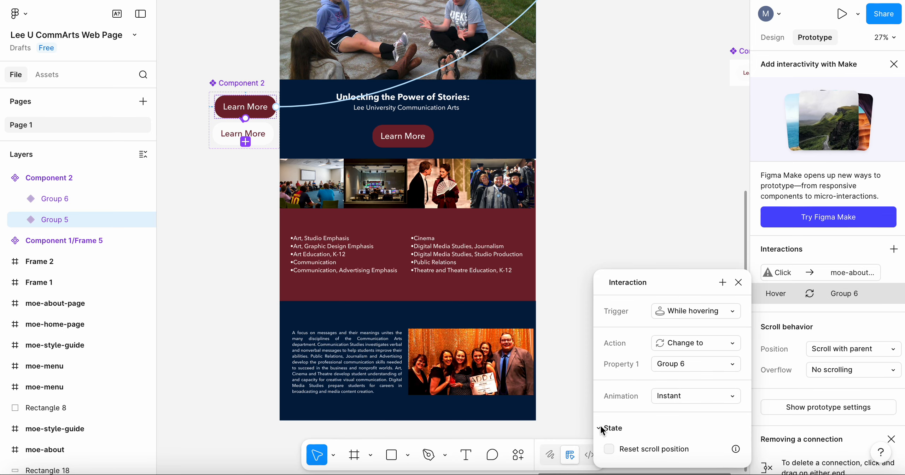
pyautogui.click(602, 428)
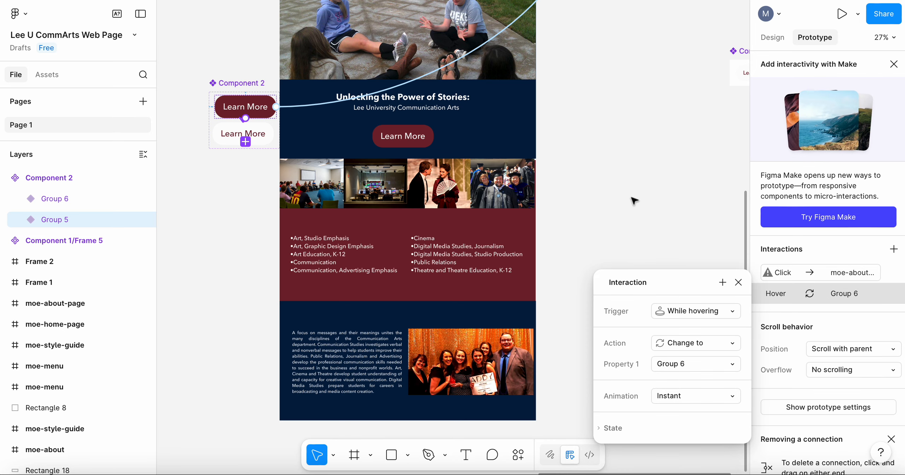
pyautogui.click(628, 199)
# Step: Move the old Learn More button out of moe-home-2 and put a Component 2 instance from the file's assets in its place
pyautogui.scroll(3, 627, 198)
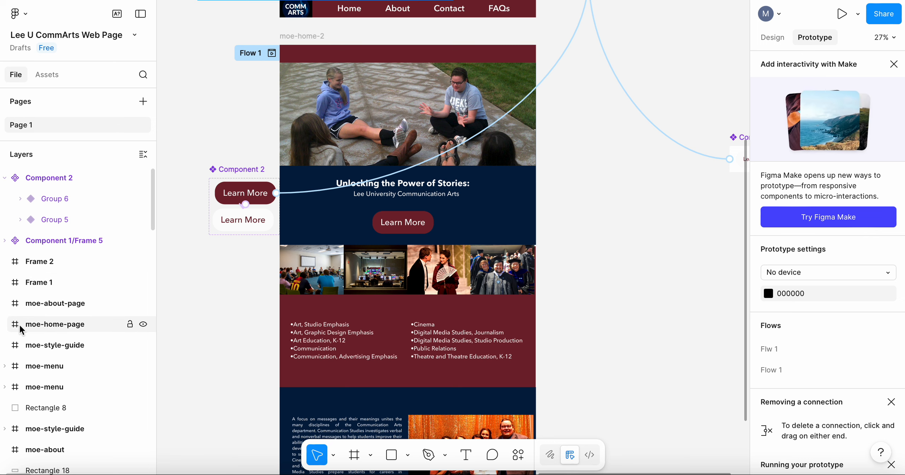
pyautogui.click(48, 76)
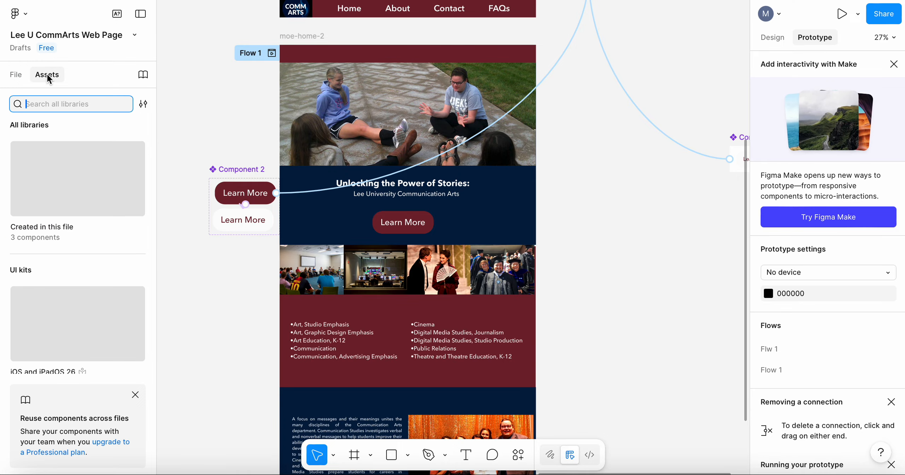
pyautogui.click(64, 196)
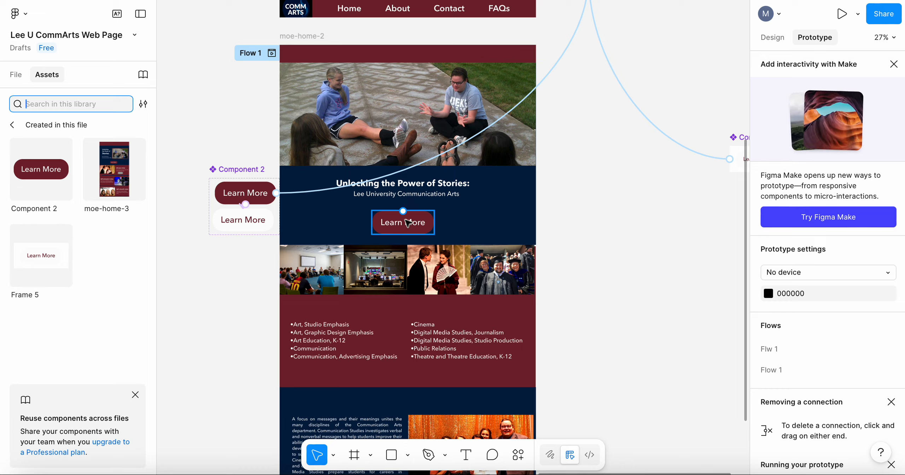
pyautogui.moveTo(403, 226); pyautogui.dragTo(616, 121)
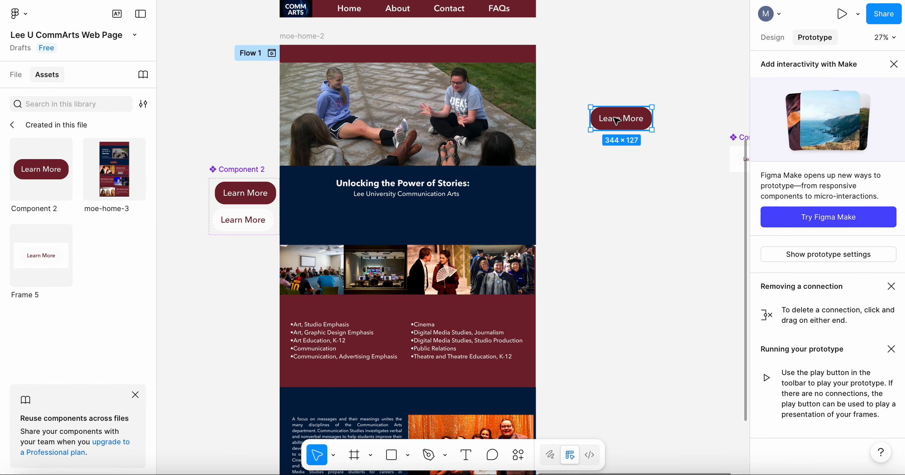
pyautogui.click(35, 173)
pyautogui.moveTo(70, 172); pyautogui.dragTo(394, 224)
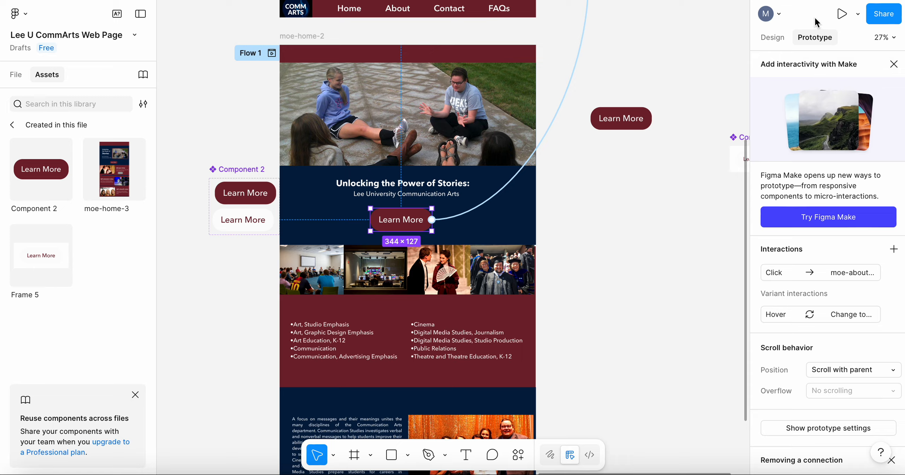
# Step: Select the moe-home-2 frame
pyautogui.click(295, 36)
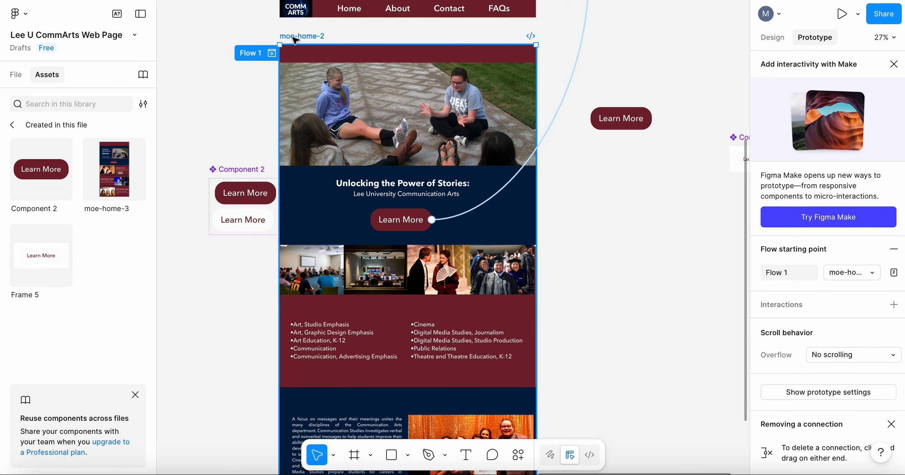